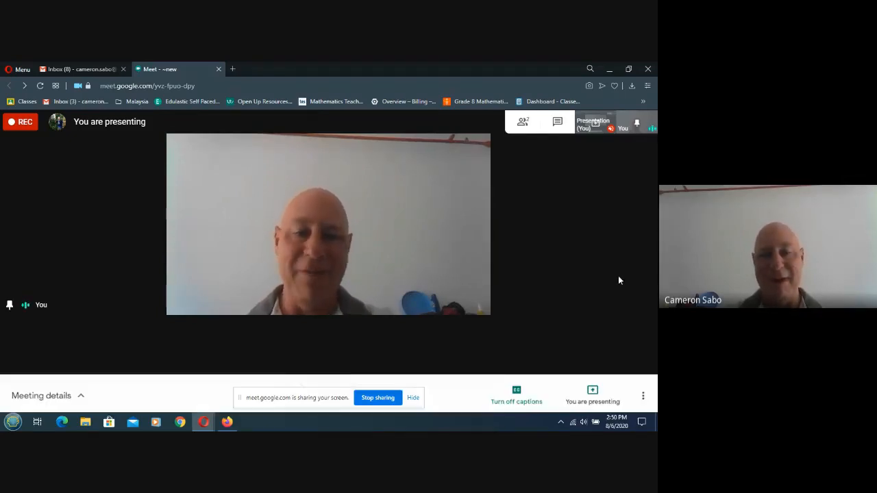
Switch from the Google Meet window to the Firefox window showing cPanel.
click(227, 421)
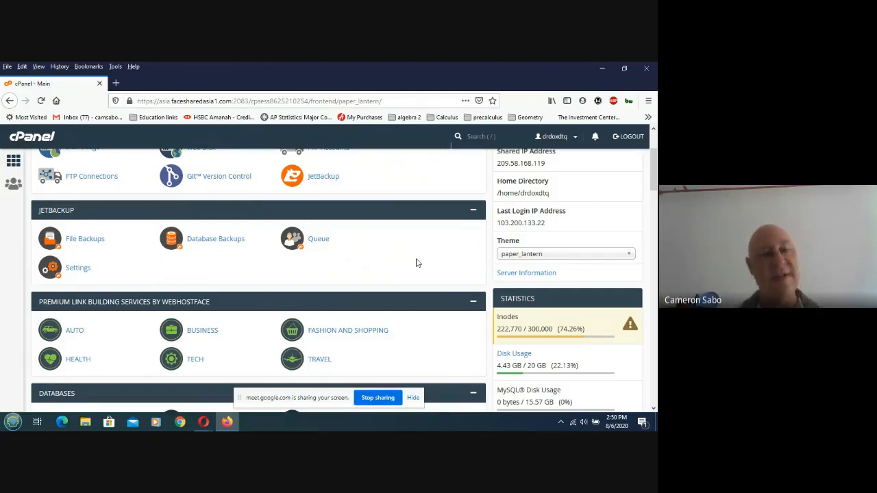
scroll(416, 263, down, 2)
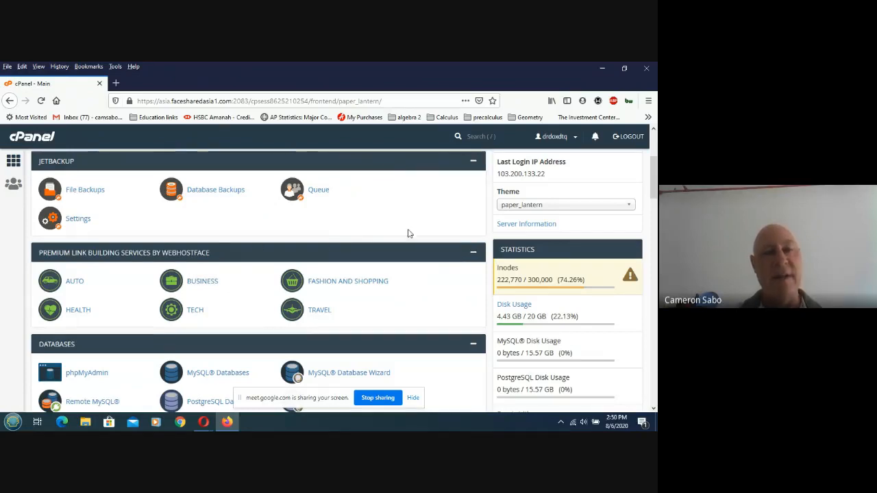
scroll(349, 230, up, 3)
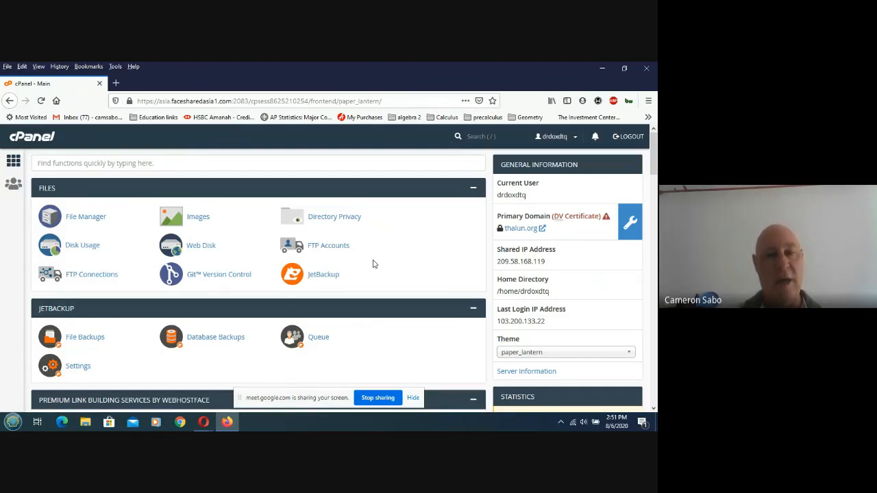
scroll(373, 264, down, 3)
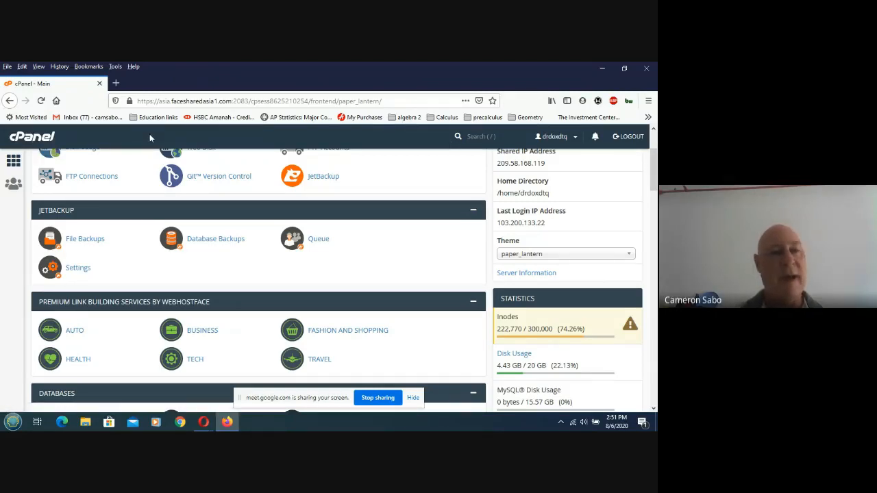
scroll(149, 133, up, 3)
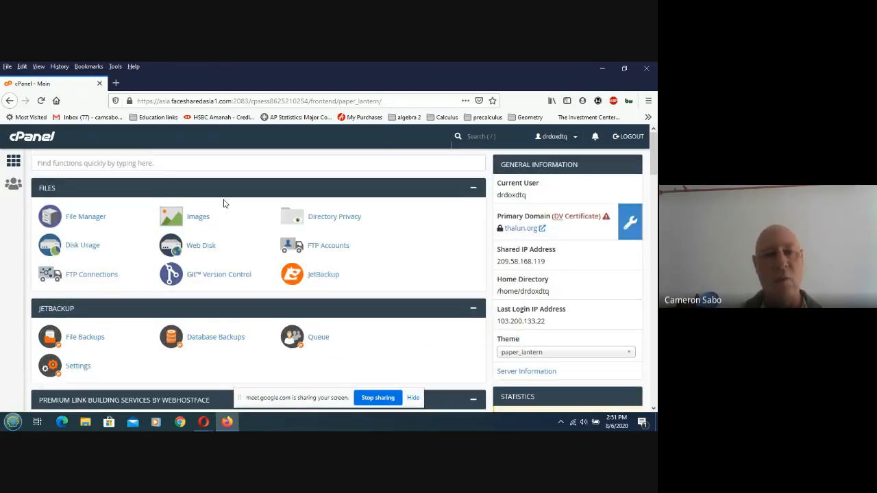
scroll(232, 229, down, 3)
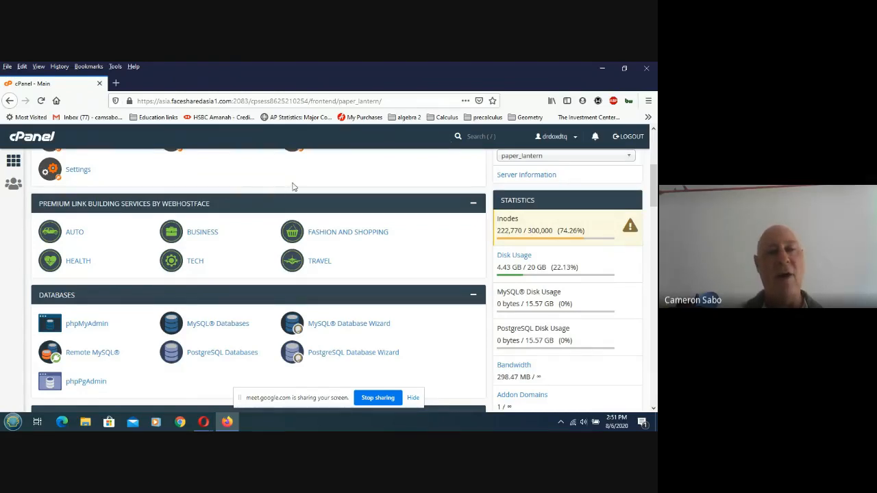
Scroll the cPanel main page past Email, Metrics and Security toward the Software tools.
scroll(356, 187, down, 3)
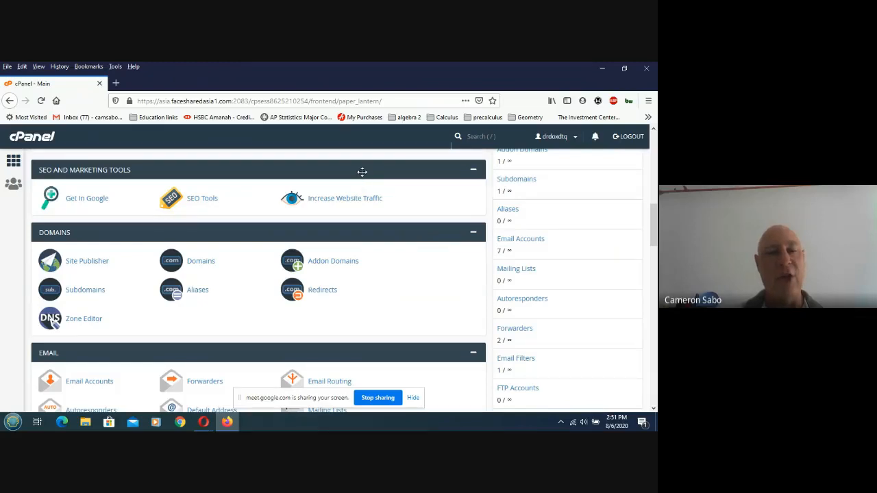
scroll(237, 157, down, 2)
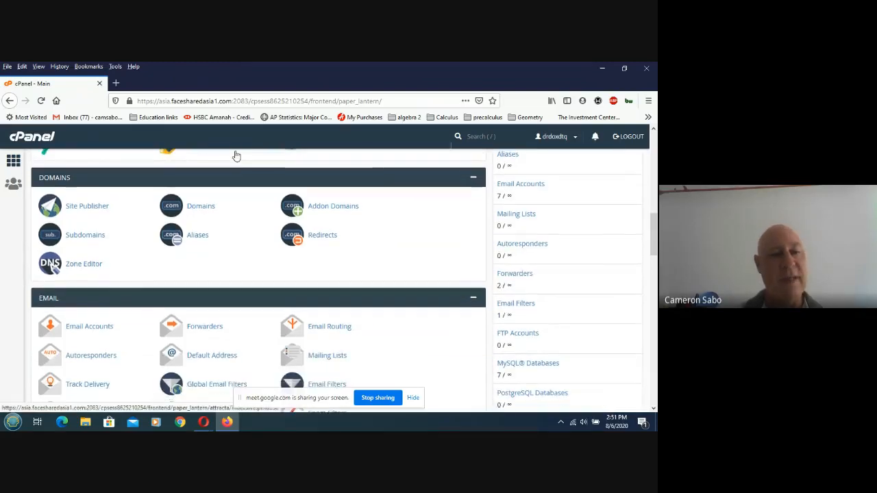
scroll(237, 159, down, 3)
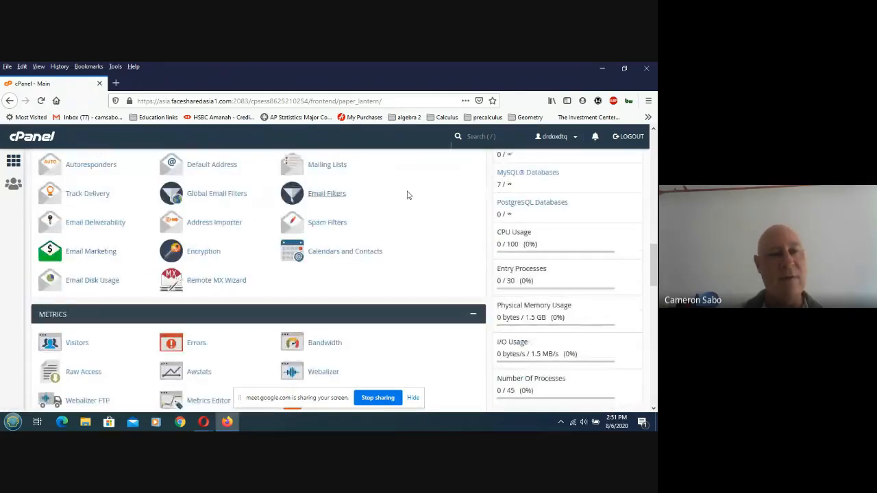
scroll(408, 203, up, 2)
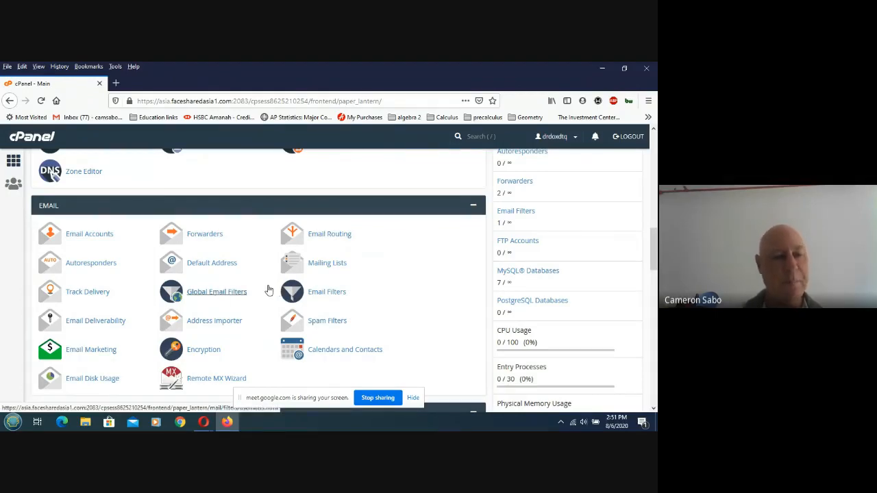
scroll(268, 290, down, 5)
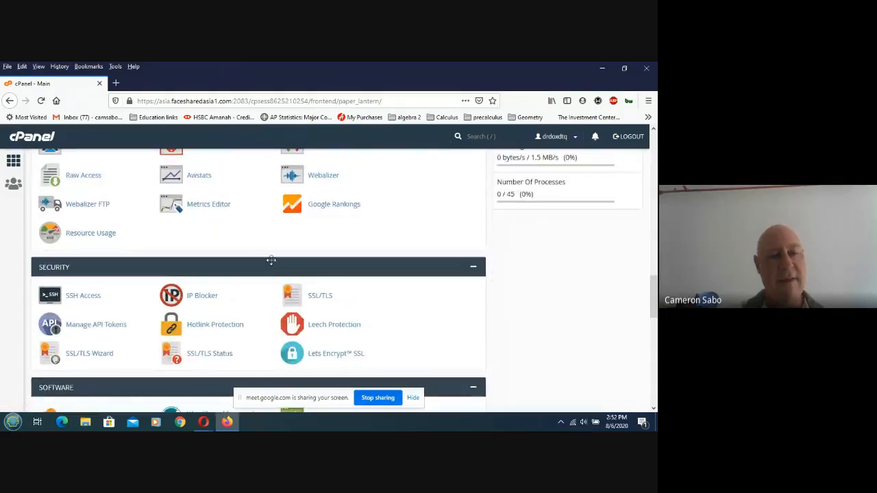
scroll(271, 261, down, 2)
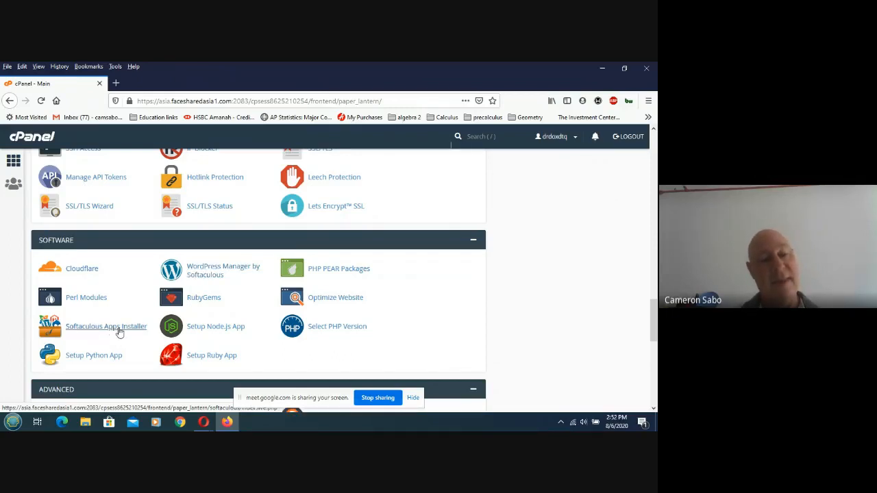
Launch Softaculous Apps Installer from cPanel and browse its home page with Top Scripts.
click(73, 327)
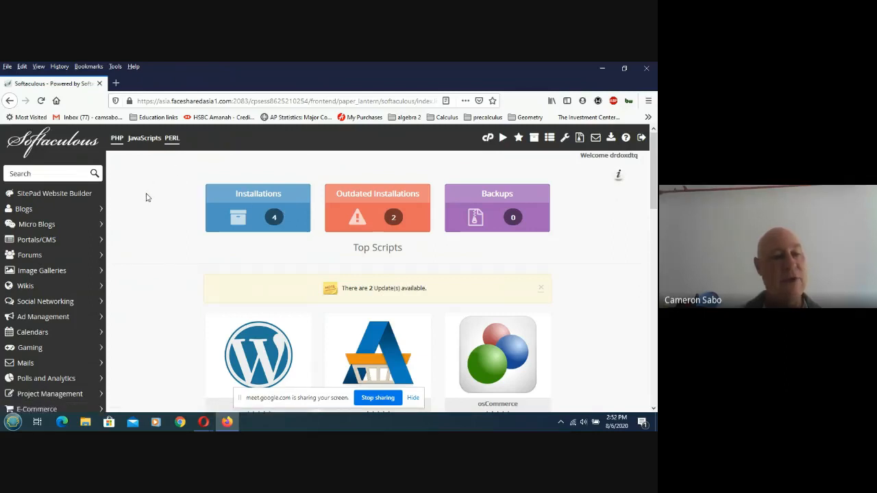
scroll(145, 204, down, 3)
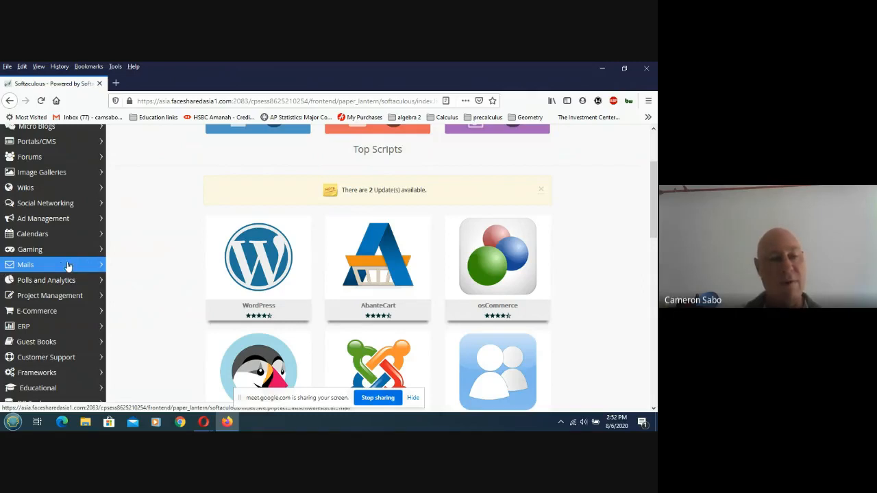
Expand the Educational category in the Softaculous sidebar to list Moodle, Gibbon, openSIS and others.
click(68, 387)
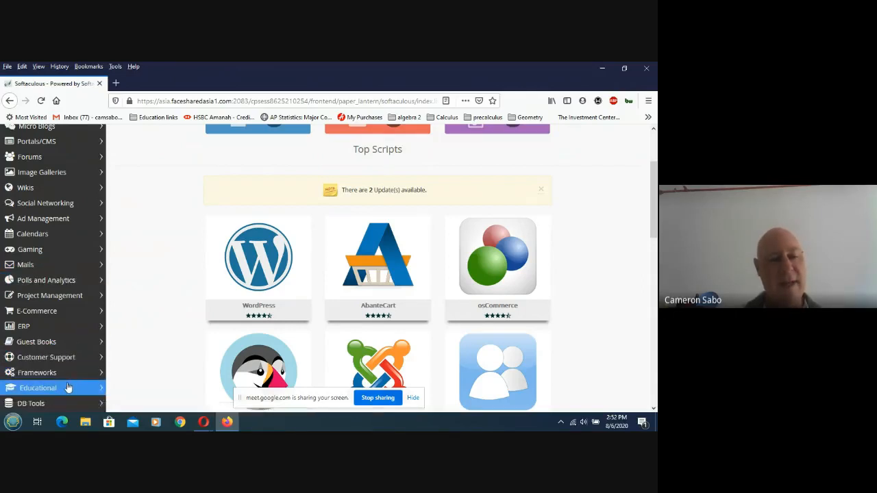
scroll(169, 274, down, 3)
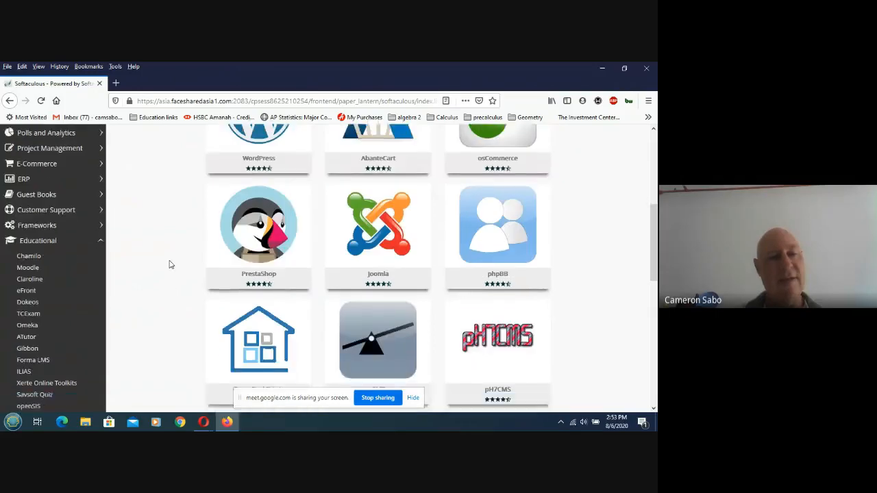
scroll(169, 264, up, 1)
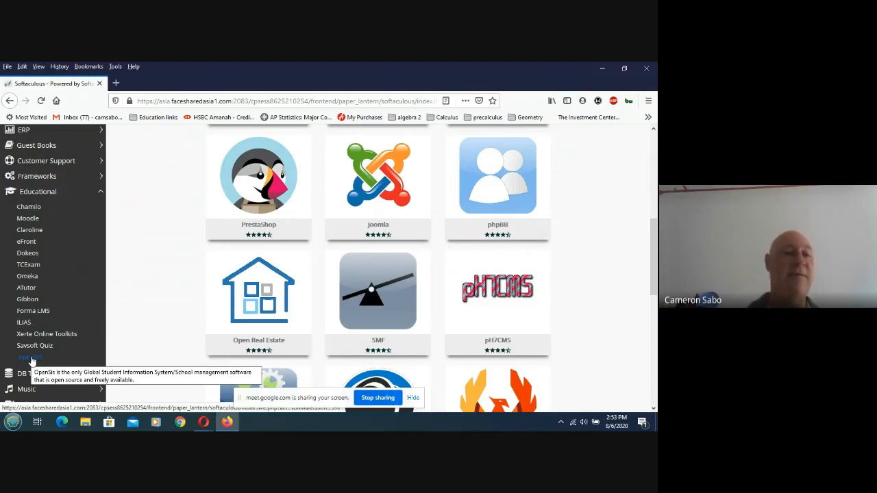
Open Gibbon under Educational and start its Install Now form.
click(30, 303)
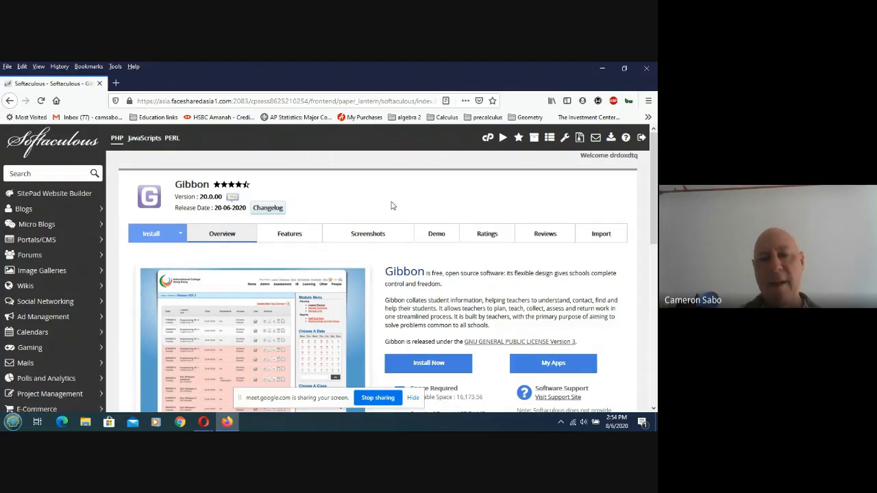
scroll(390, 206, down, 3)
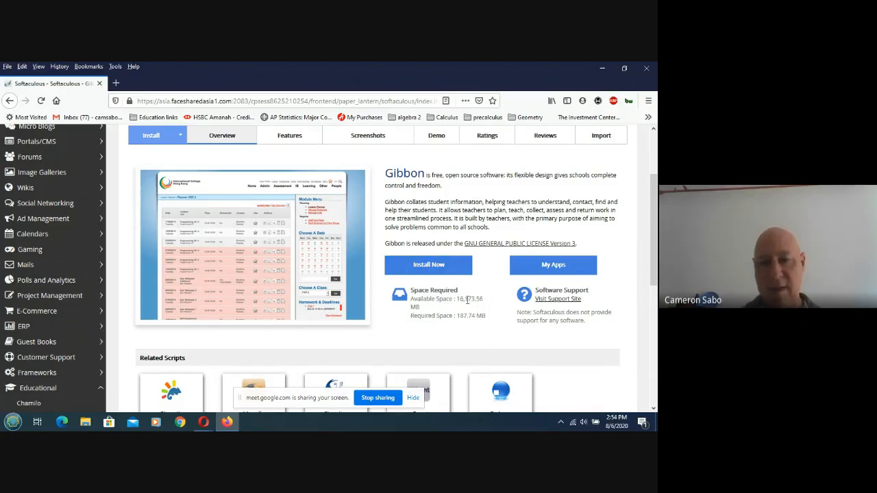
click(423, 269)
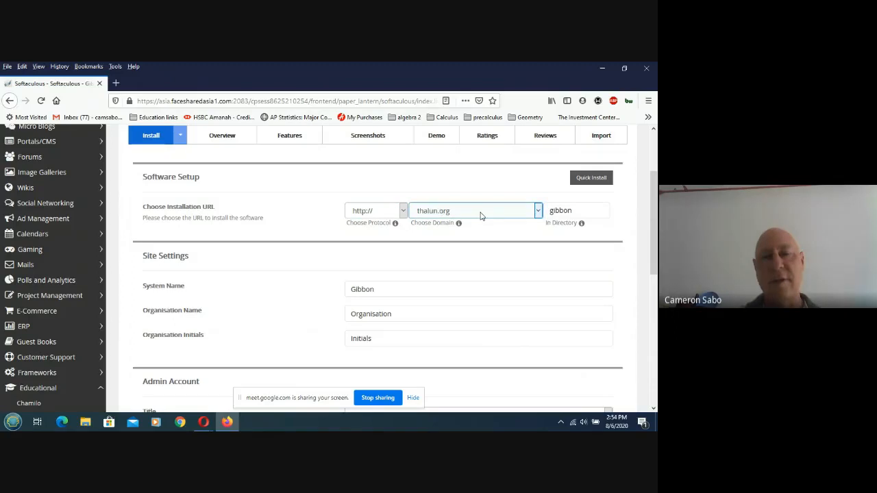
Choose schoolsmyanmar.com as the domain for the Gibbon installation.
click(480, 216)
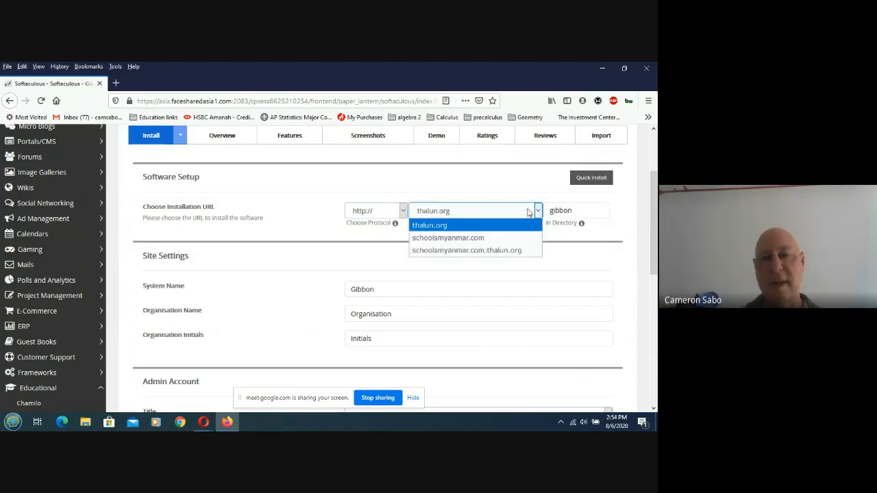
click(463, 239)
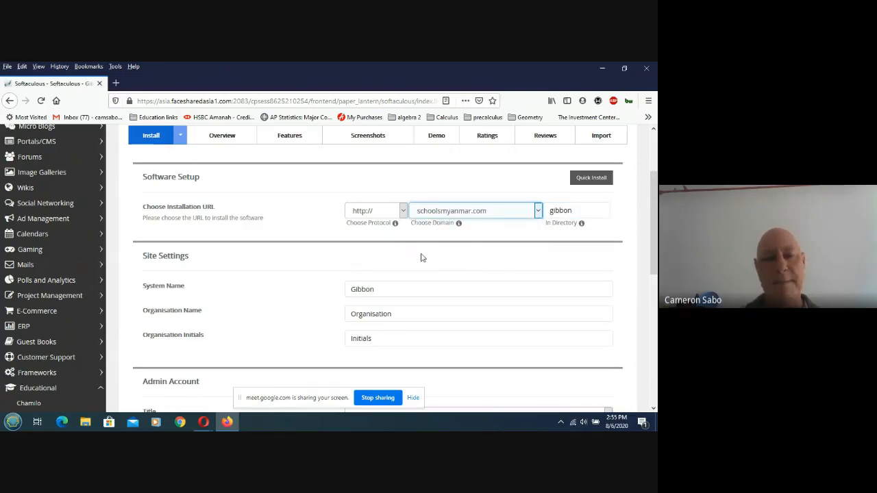
scroll(421, 256, down, 4)
Set the Organisation Name and Organisation Initials to 'Demo'.
click(370, 141)
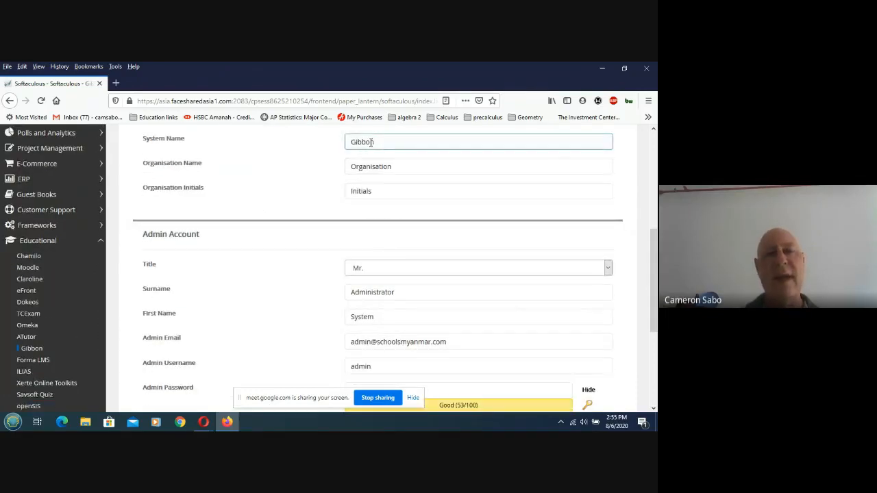
click(385, 167)
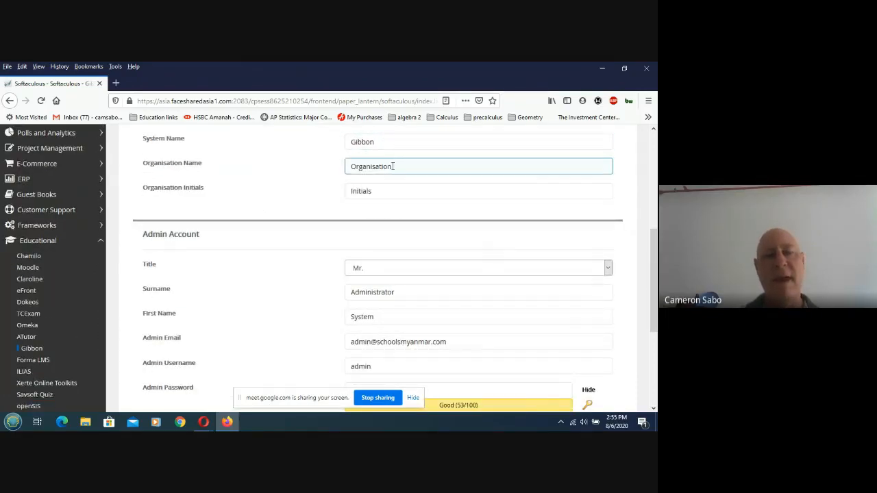
drag(393, 167, 335, 167)
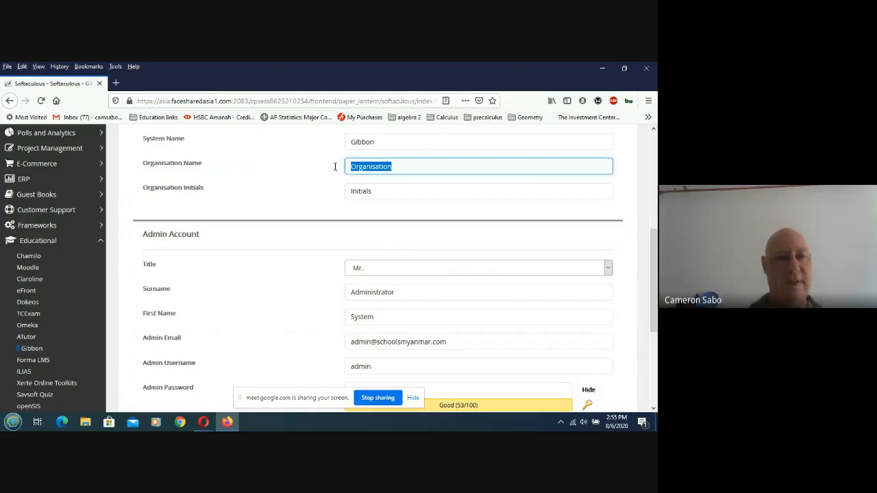
text(Demo)
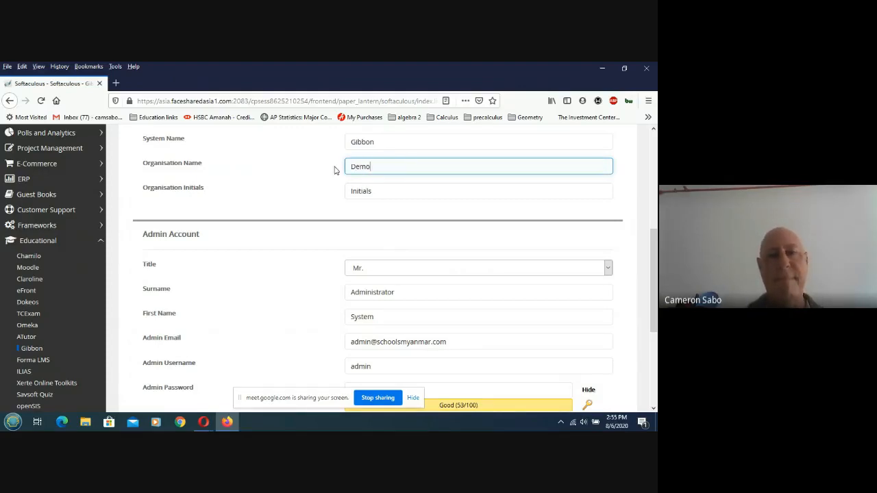
key(Tab)
text(Demo)
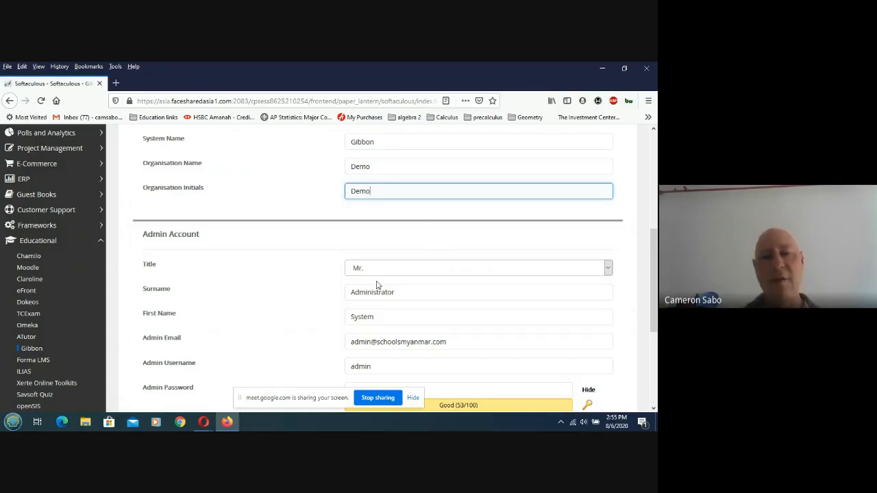
scroll(295, 287, down, 3)
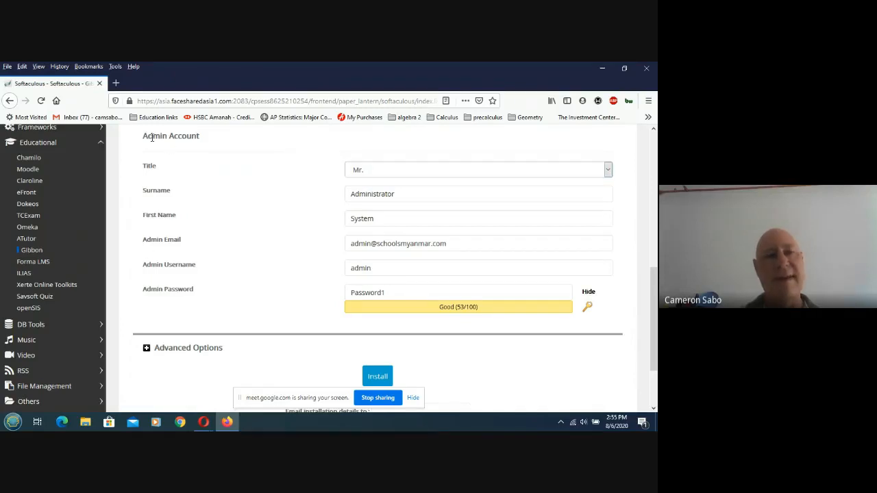
Replace the admin e-mail with your own Gmail address and the default 'admin' username with a custom one.
click(386, 197)
click(363, 245)
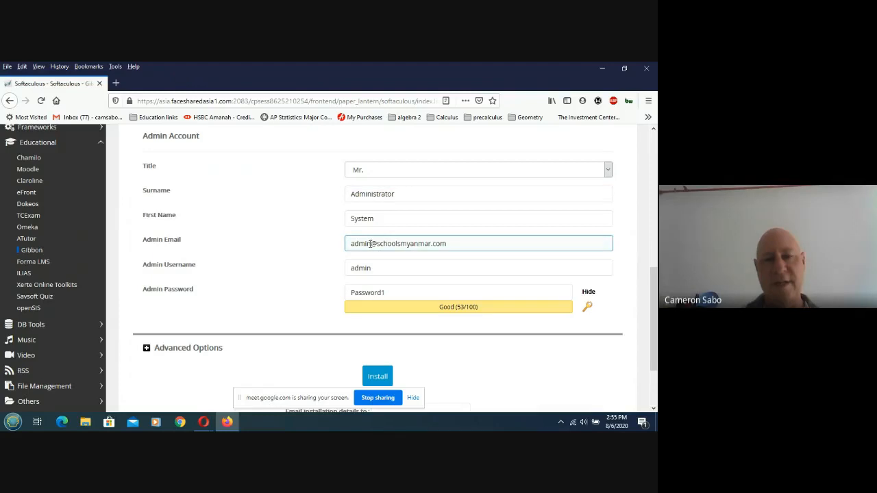
drag(370, 245, 312, 250)
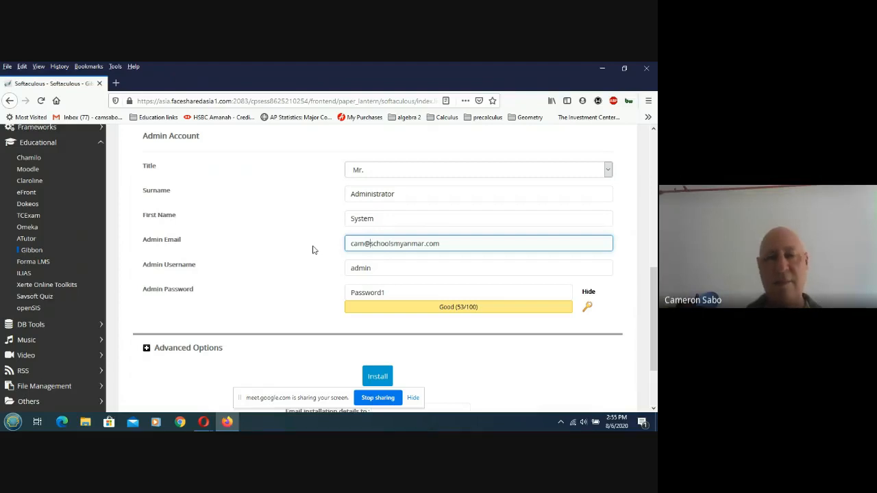
key(Delete)
key(Delete)
key(Delete)
key(Delete)
key(Delete)
key(Delete)
key(Delete)
key(Delete)
key(Delete)
key(Delete)
key(Delete)
key(Delete)
key(Delete)
key(Delete)
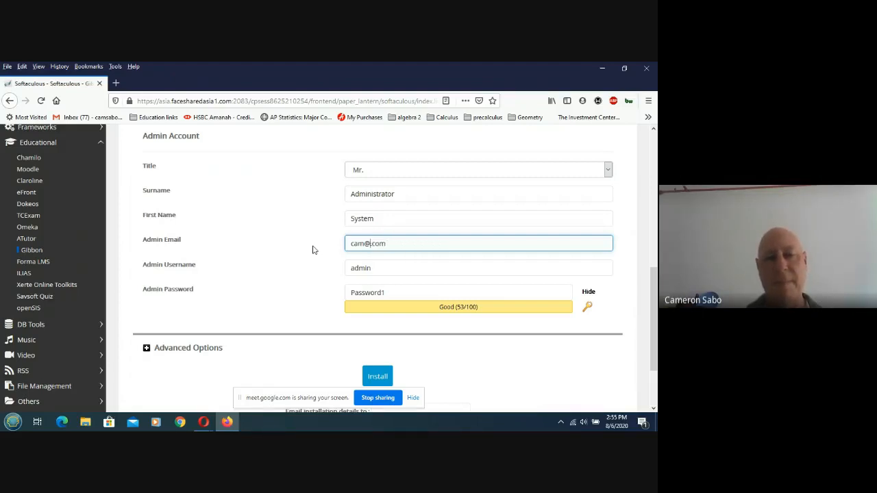
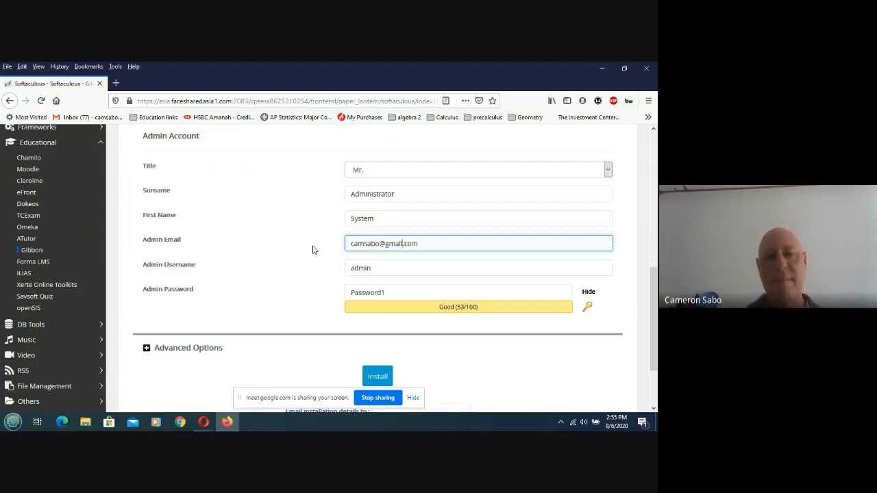
click(423, 268)
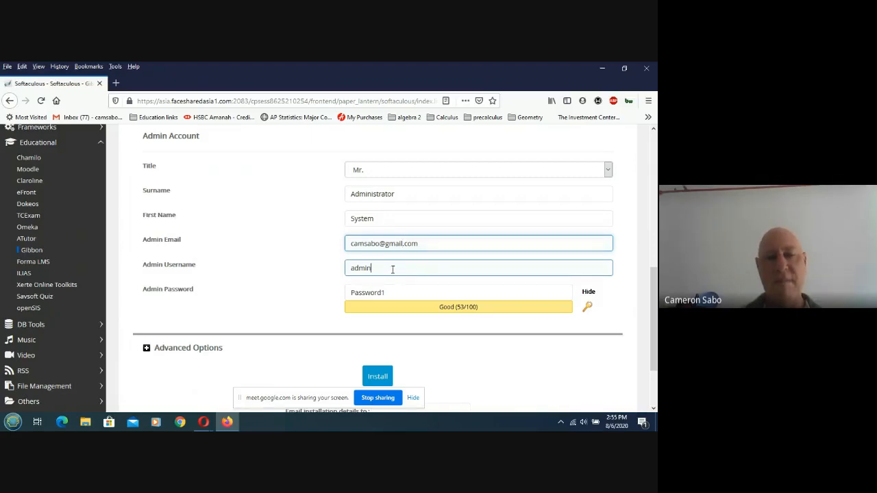
drag(391, 268, 339, 265)
text(cam)
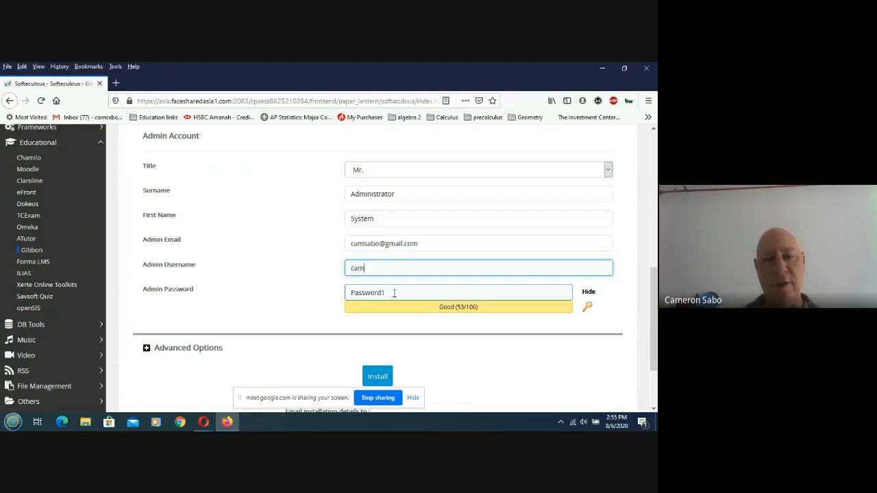
scroll(247, 291, down, 2)
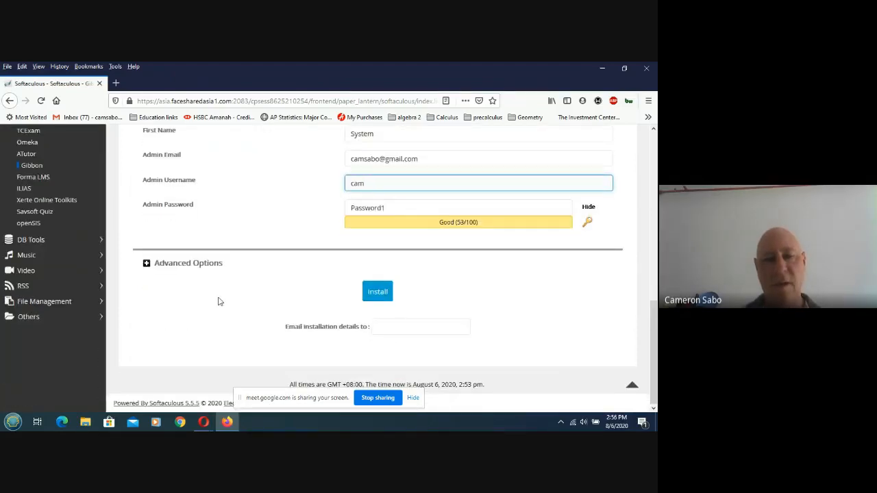
Enter the admin's Gmail address for installation details, install Gibbon, and open schoolsmyanmar.com/gibbon.
click(389, 327)
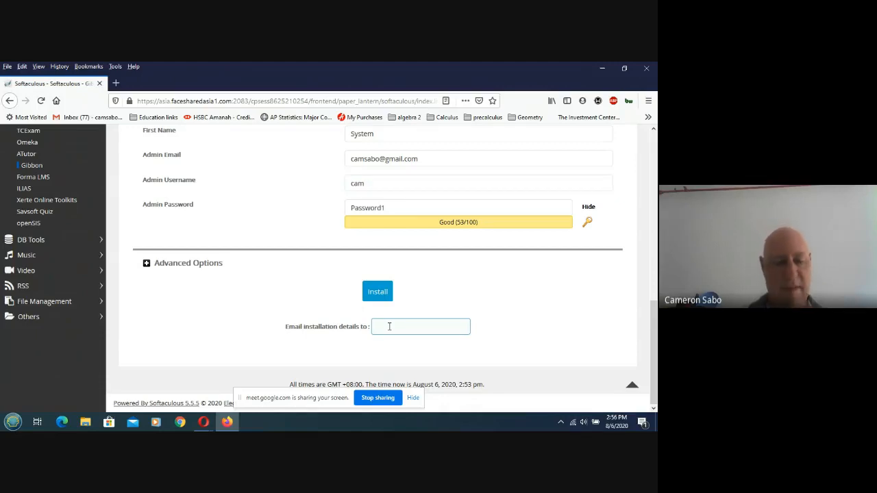
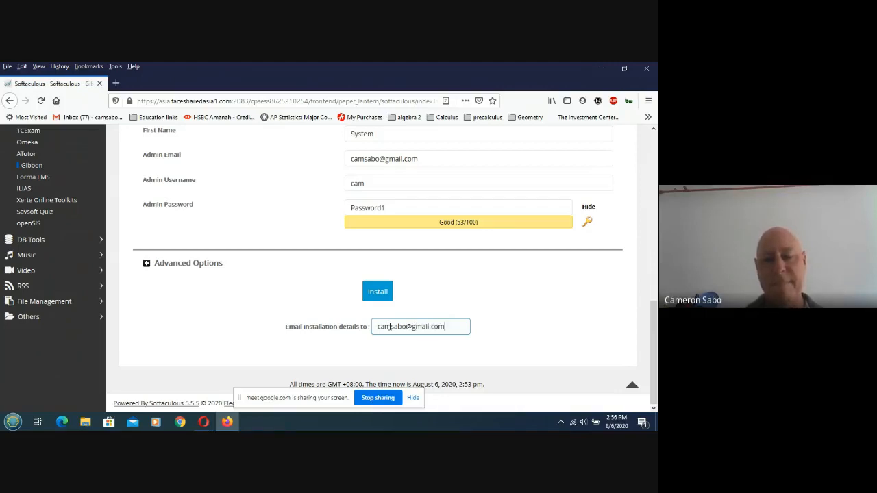
click(376, 292)
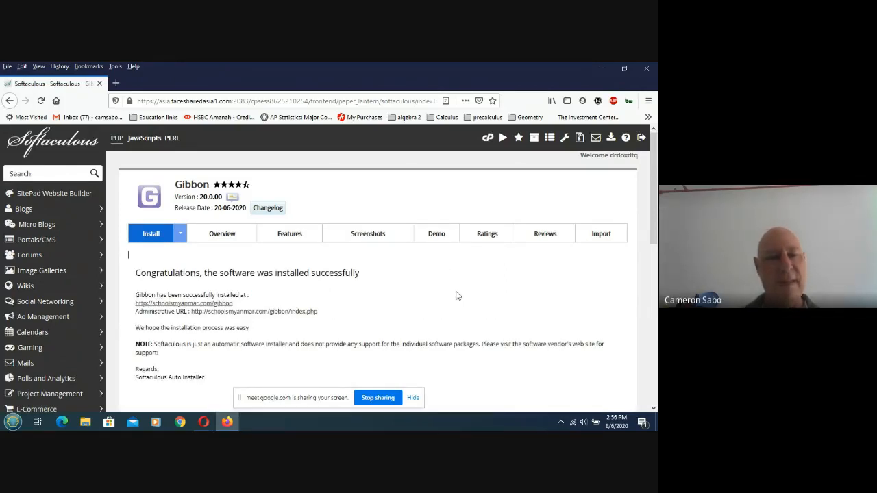
click(172, 304)
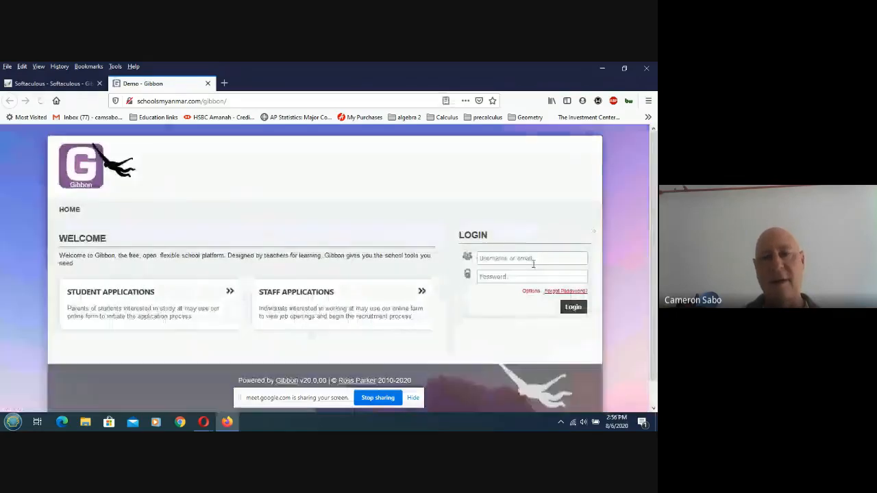
Try signing in to Gibbon with the custom admin username and the autofilled password.
click(534, 263)
text(cam)
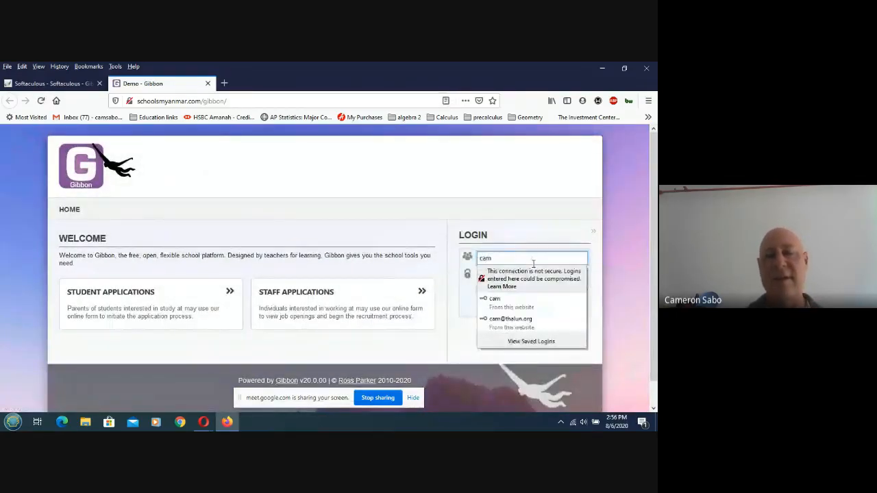
key(Tab)
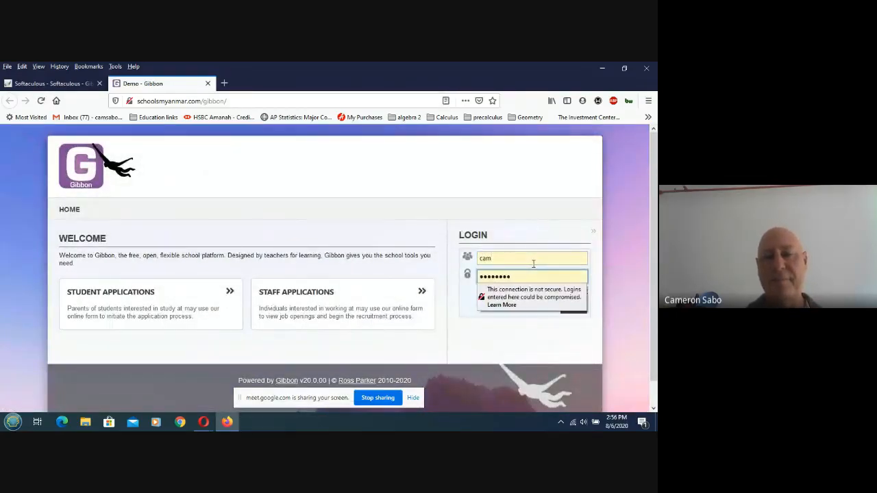
key(Return)
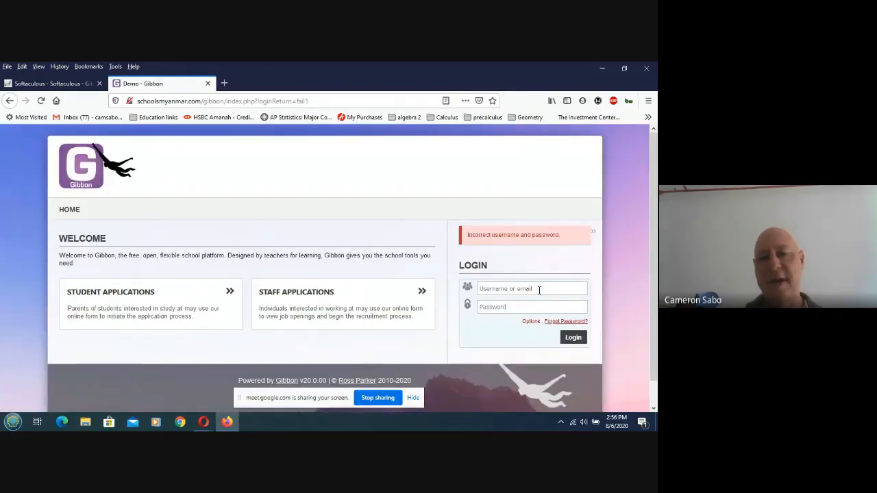
Retype the admin username and password after the incorrect-login error and log in.
click(539, 289)
text(cam)
key(Tab)
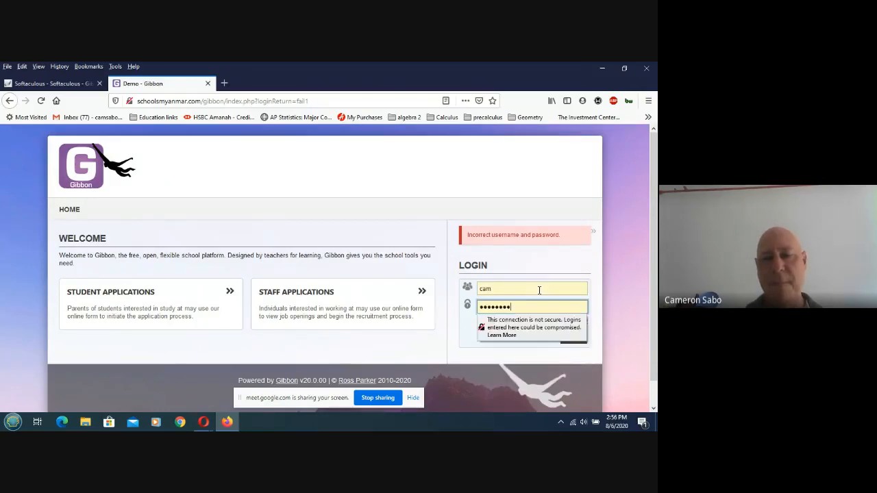
key(BackSpace)
key(BackSpace)
key(BackSpace)
key(BackSpace)
key(BackSpace)
key(BackSpace)
key(BackSpace)
key(BackSpace)
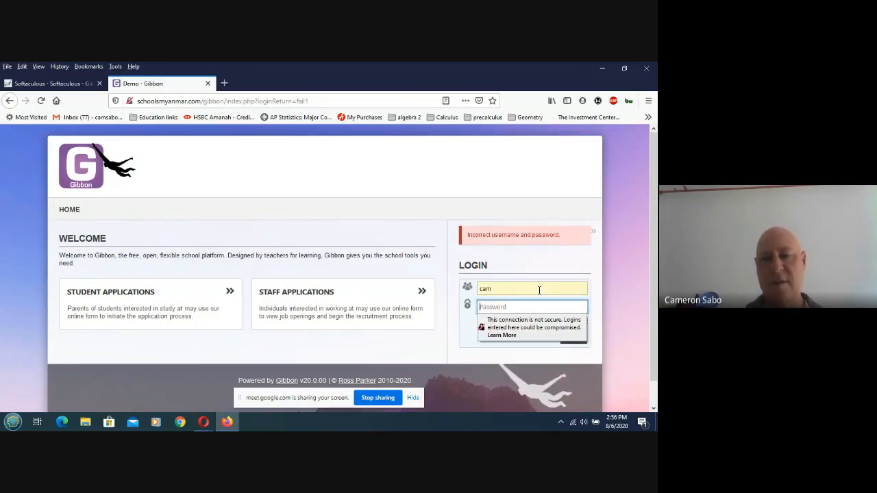
text(•••)
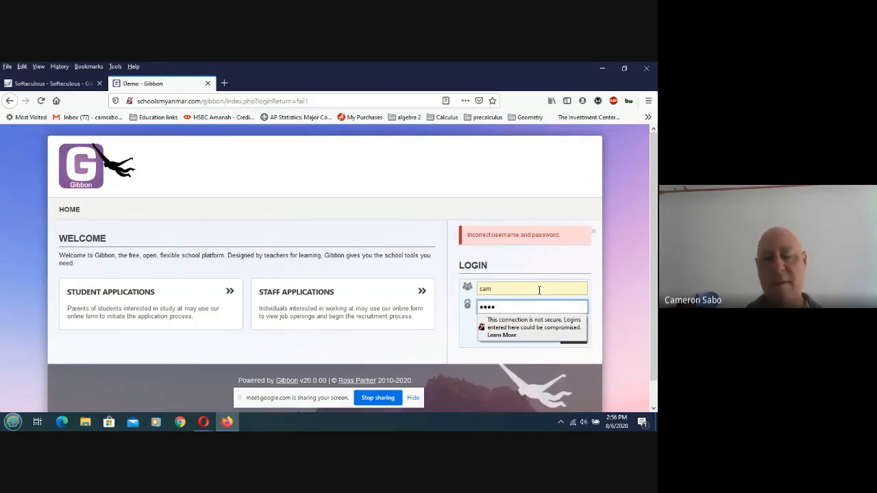
text(•••••)
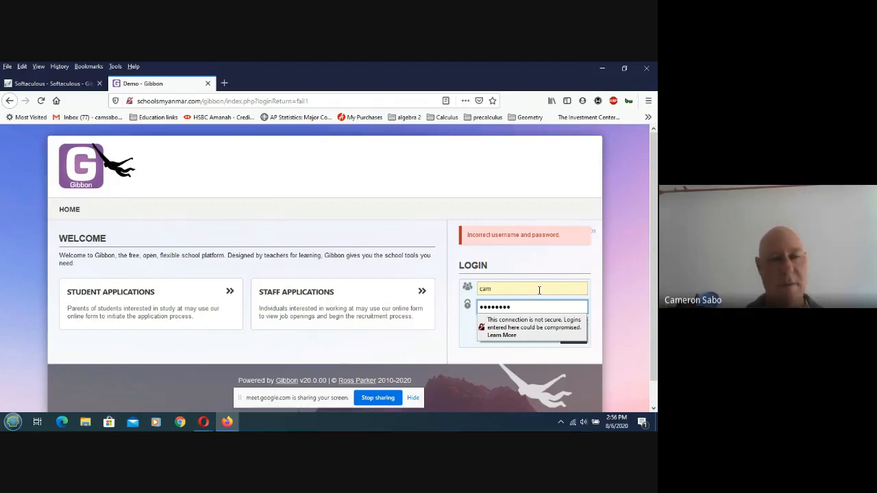
text(•)
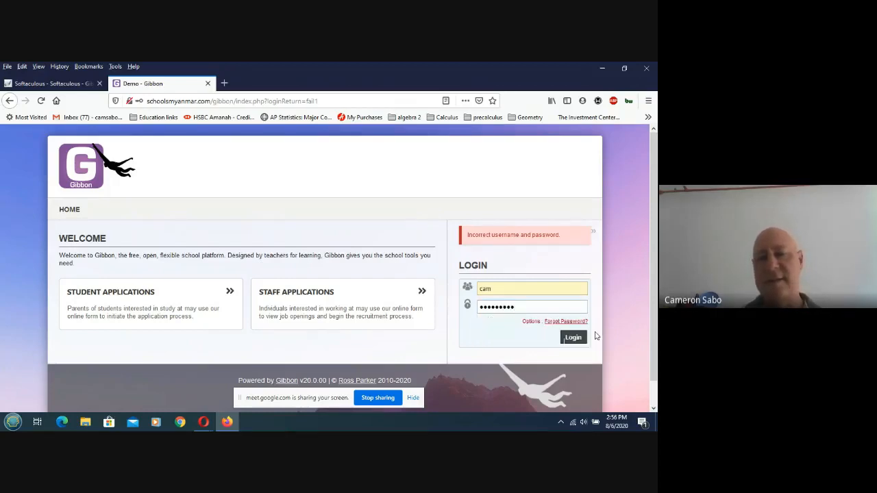
click(577, 338)
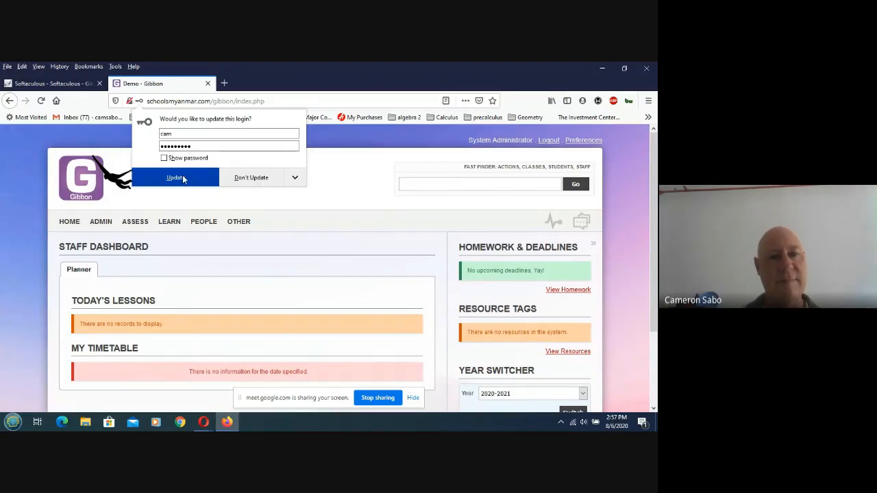
Choose Don't Update in Firefox's saved-login prompt and look over Gibbon's ASSESS and ADMIN menus.
click(268, 177)
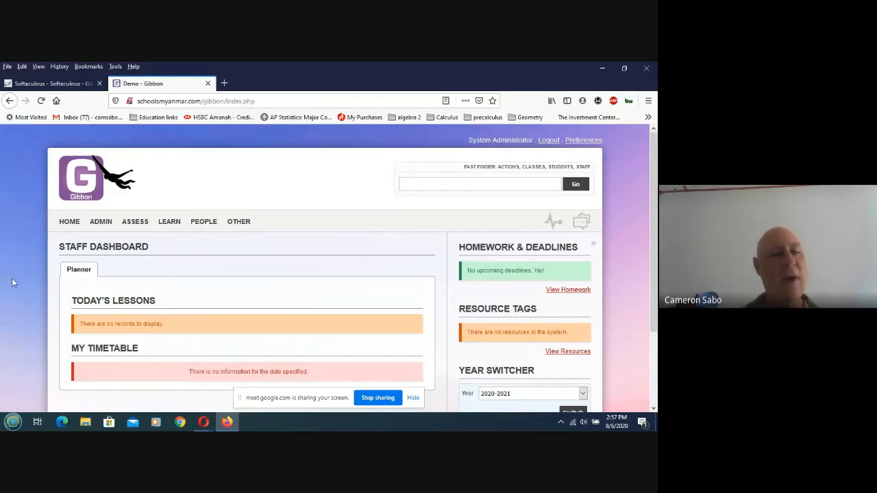
mouse_move(127, 224)
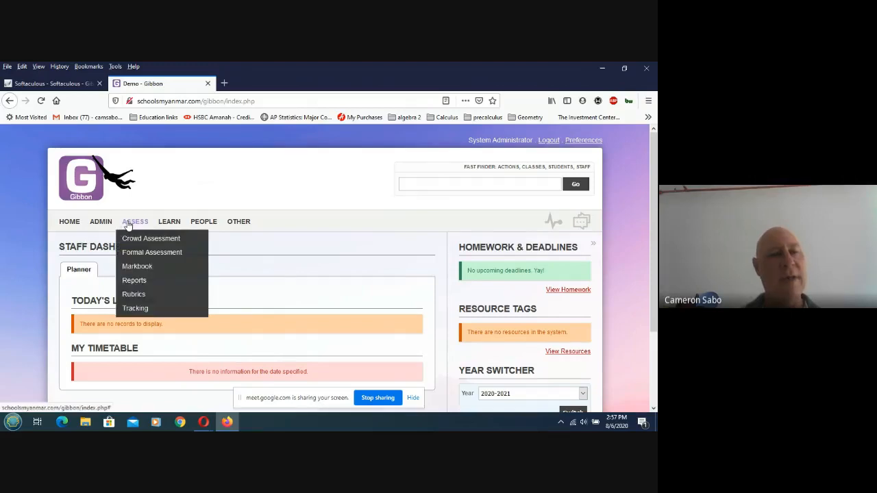
mouse_move(101, 222)
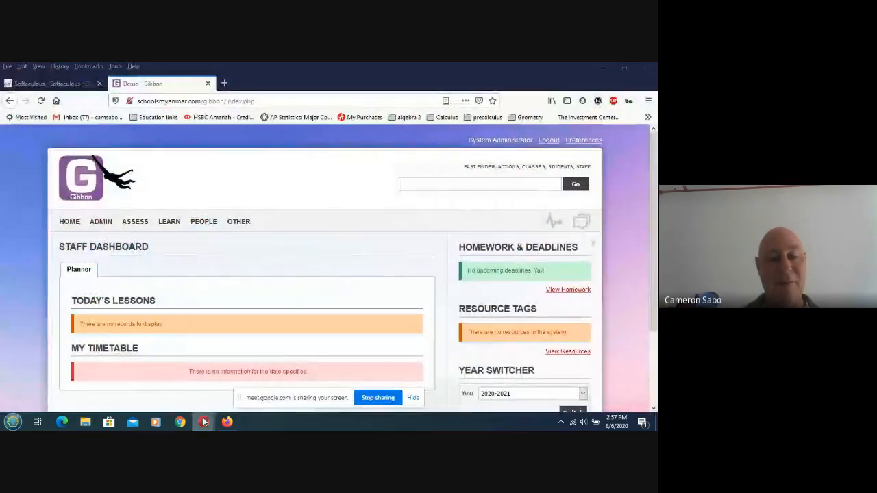
Return to the Google Meet window and show the More options menu with recording controls.
mouse_move(204, 422)
click(184, 382)
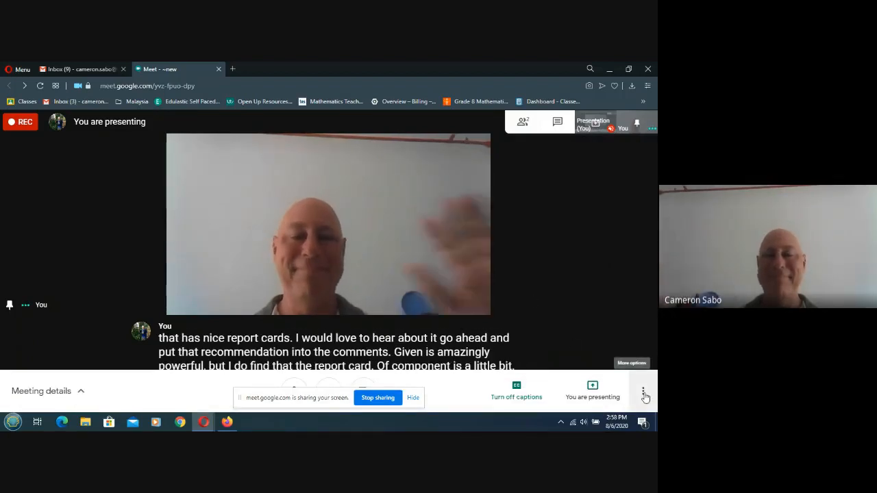
click(644, 396)
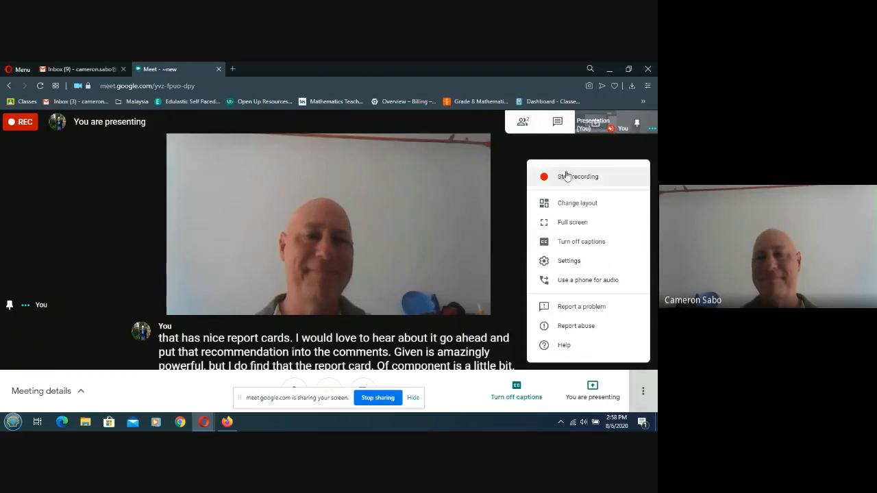